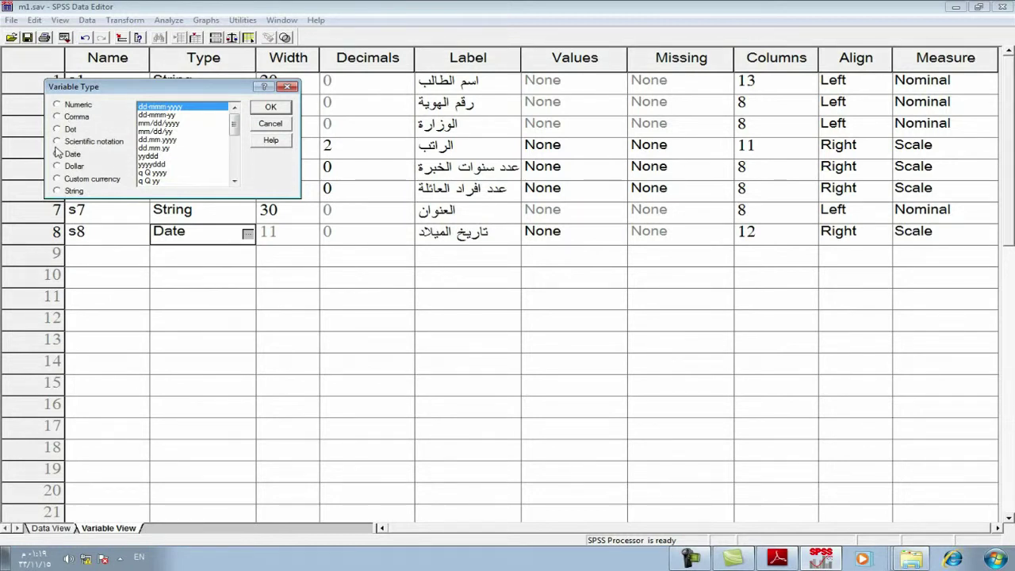
Discard the type change on s8, and add a variable named s9 in row 9 with the Scientific notation type.
{"action": "left_click", "coordinate": [56, 143]}
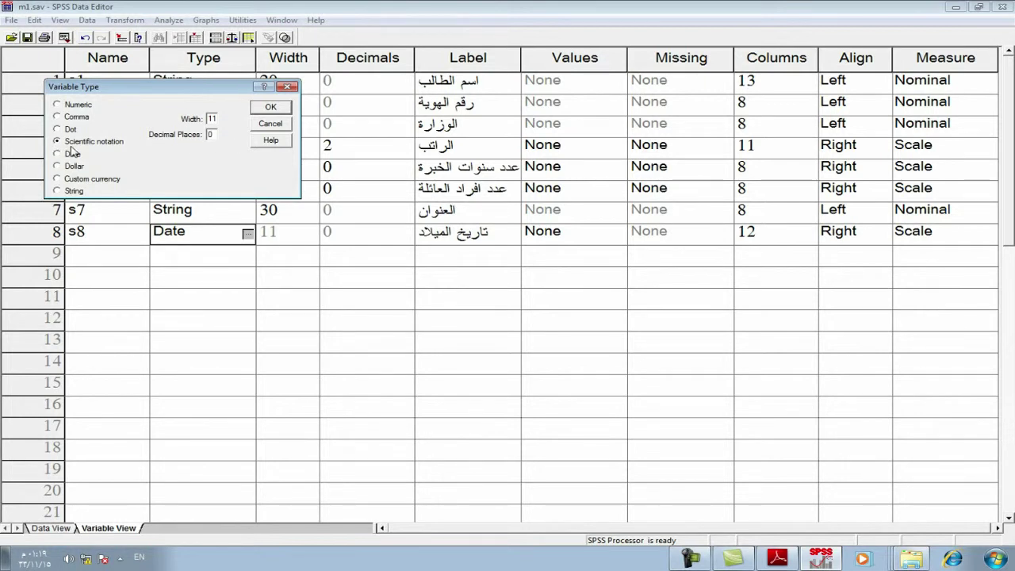
{"action": "left_click", "coordinate": [289, 87]}
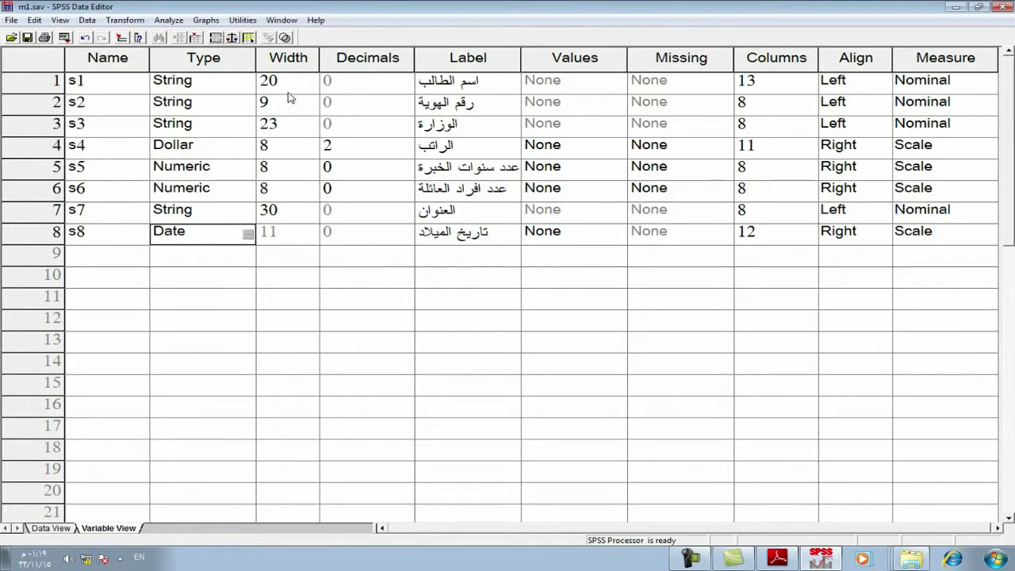
{"action": "left_click", "coordinate": [101, 259]}
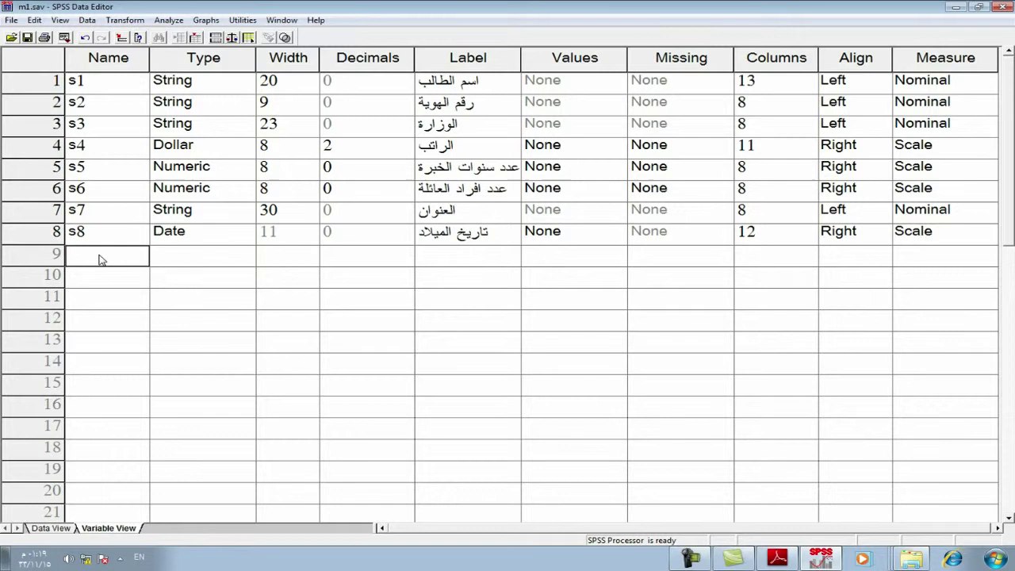
{"action": "type", "text": "s9"}
{"action": "left_click", "coordinate": [195, 261]}
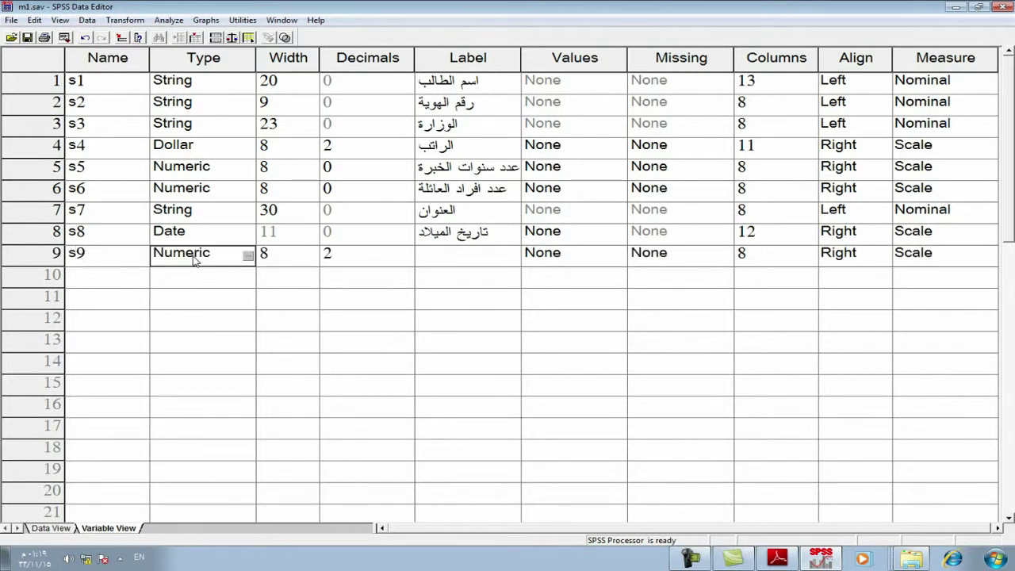
{"action": "left_click", "coordinate": [247, 257]}
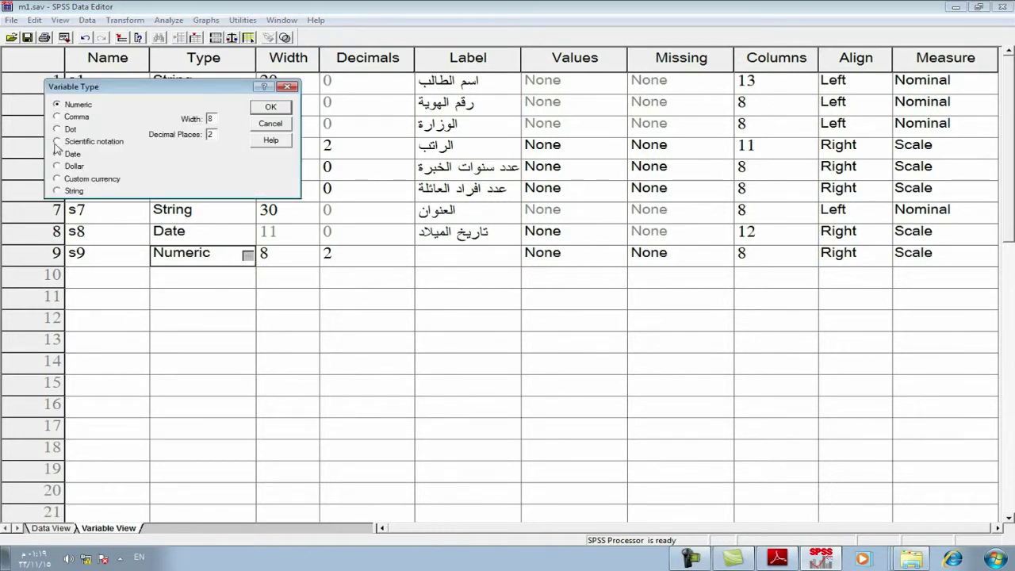
{"action": "left_click", "coordinate": [268, 109]}
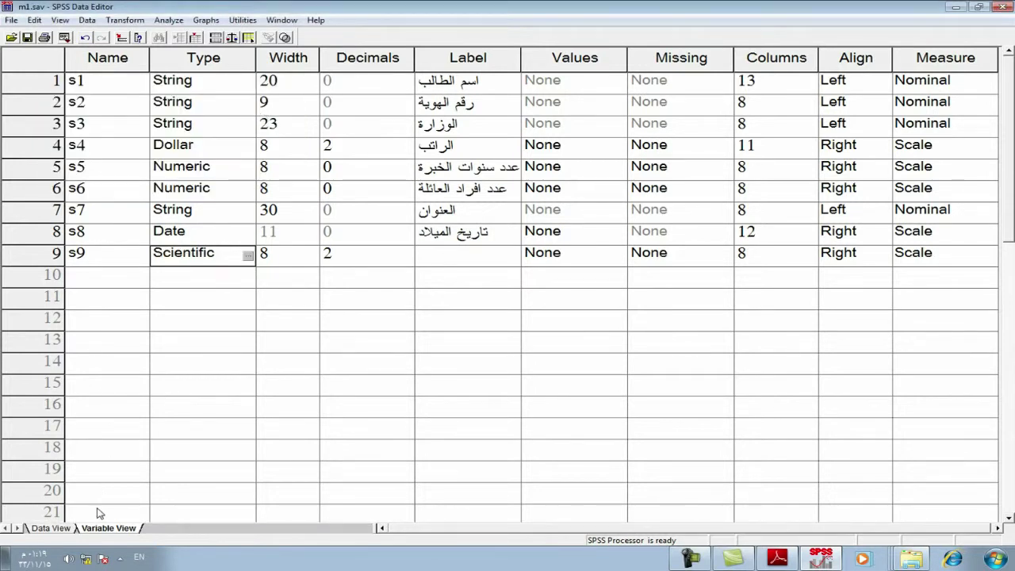
Enter 100000 as the s9 value of the first case in the data sheet and widen the s9 column to 11 characters.
{"action": "left_click", "coordinate": [62, 529]}
{"action": "left_click", "coordinate": [102, 528]}
{"action": "left_click", "coordinate": [46, 530]}
{"action": "left_click", "coordinate": [931, 93]}
{"action": "type", "text": "100000"}
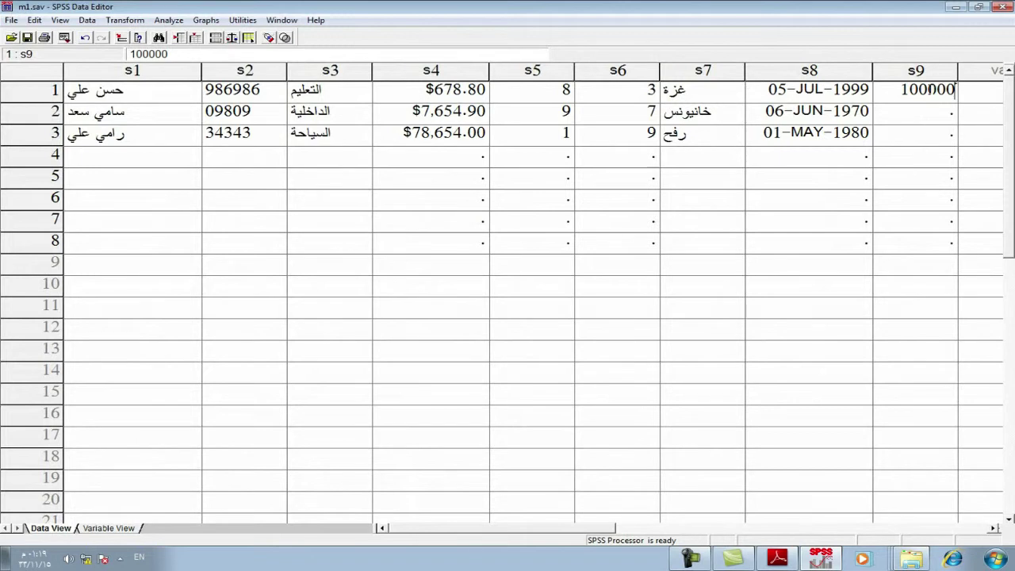
{"action": "key", "text": "Return"}
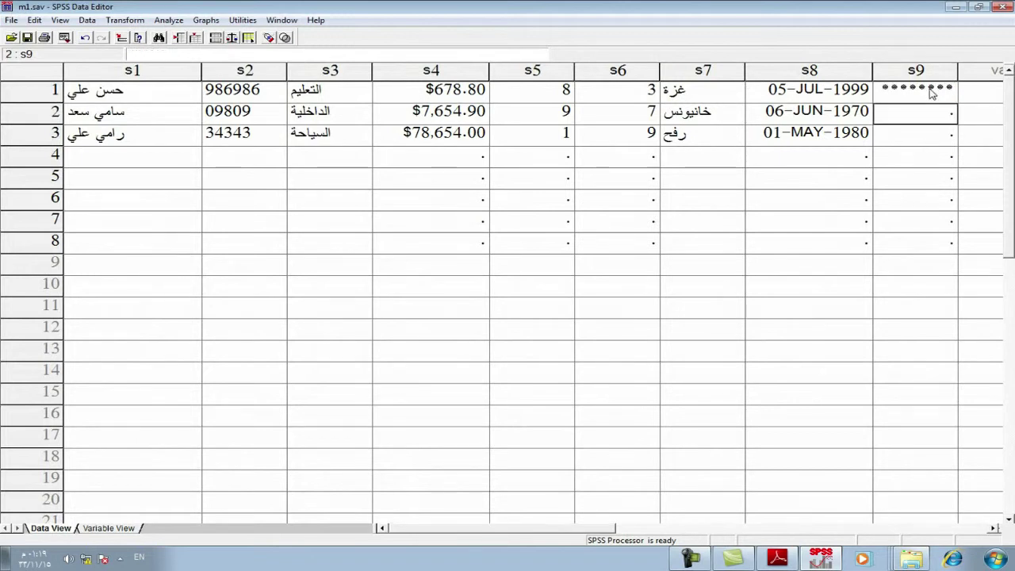
{"action": "left_click_drag", "start_coordinate": [957, 70], "coordinate": [989, 70]}
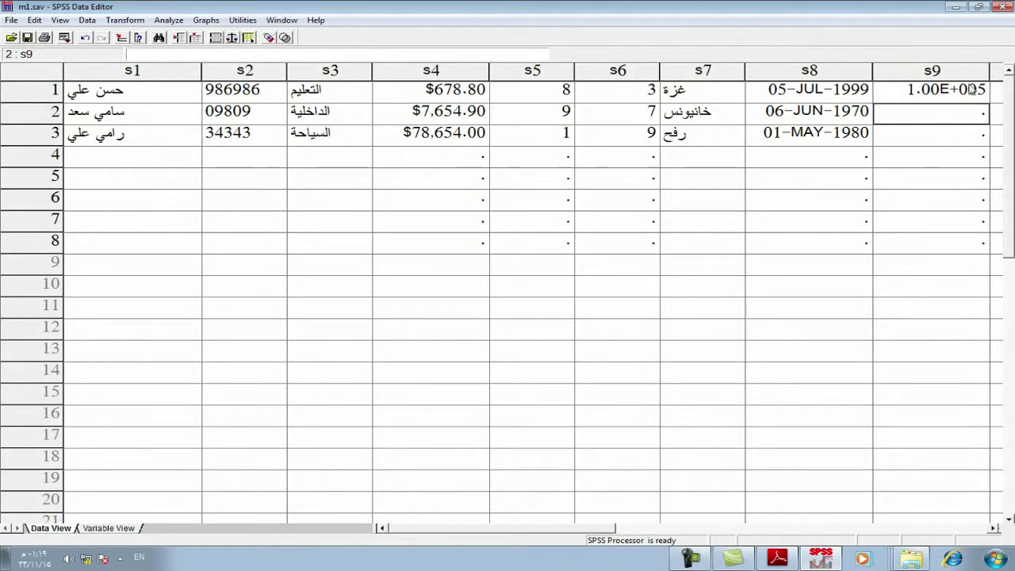
Change the s9 value of the first case to 1000.
{"action": "left_click", "coordinate": [921, 91]}
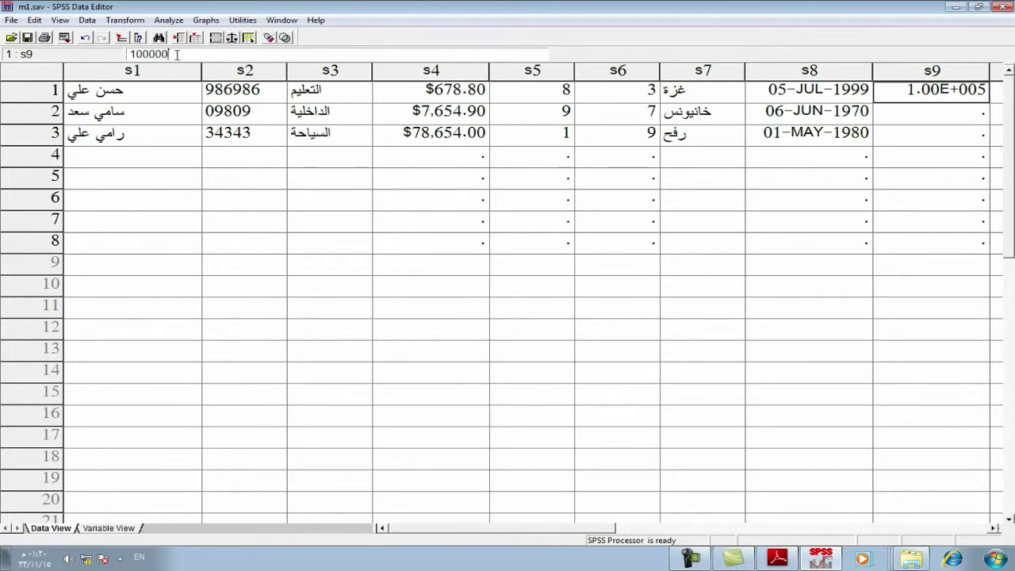
{"action": "key", "text": "BackSpace"}
{"action": "key", "text": "BackSpace"}
{"action": "key", "text": "Return"}
{"action": "left_click", "coordinate": [949, 96]}
Enter 100000 as the s9 value of the second case.
{"action": "left_click", "coordinate": [923, 117]}
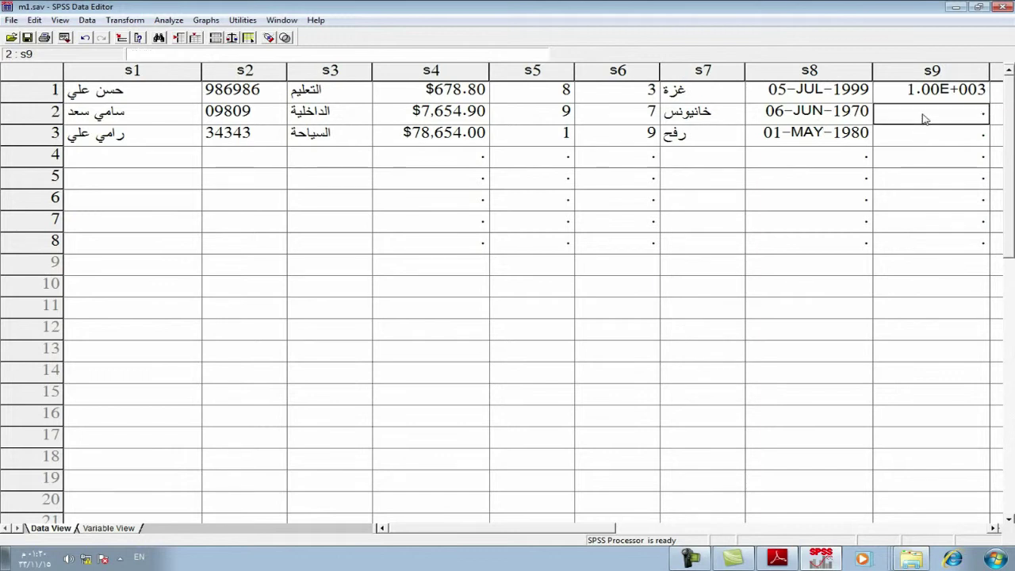
{"action": "type", "text": "100"}
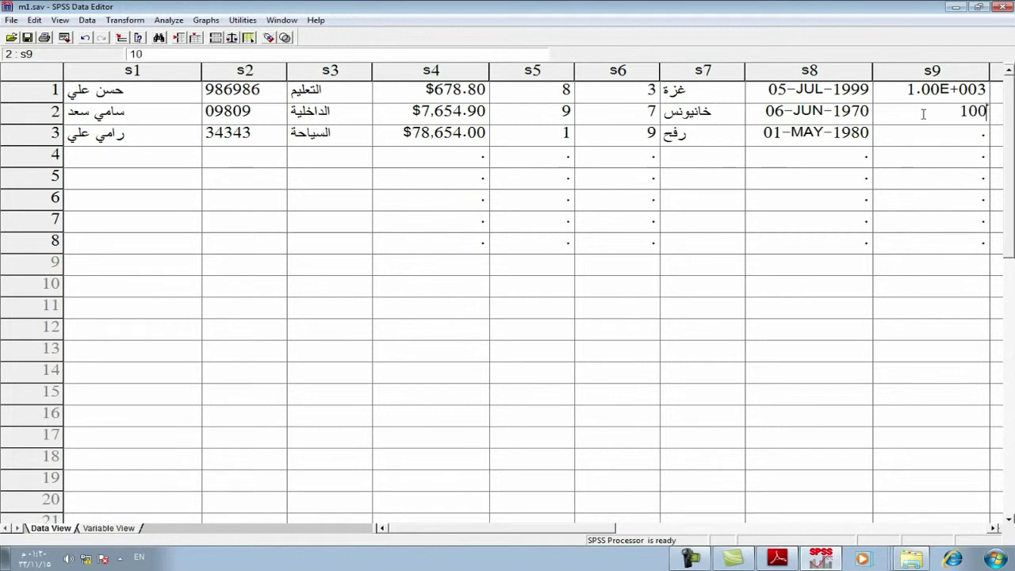
{"action": "type", "text": "000"}
{"action": "left_click", "coordinate": [916, 140]}
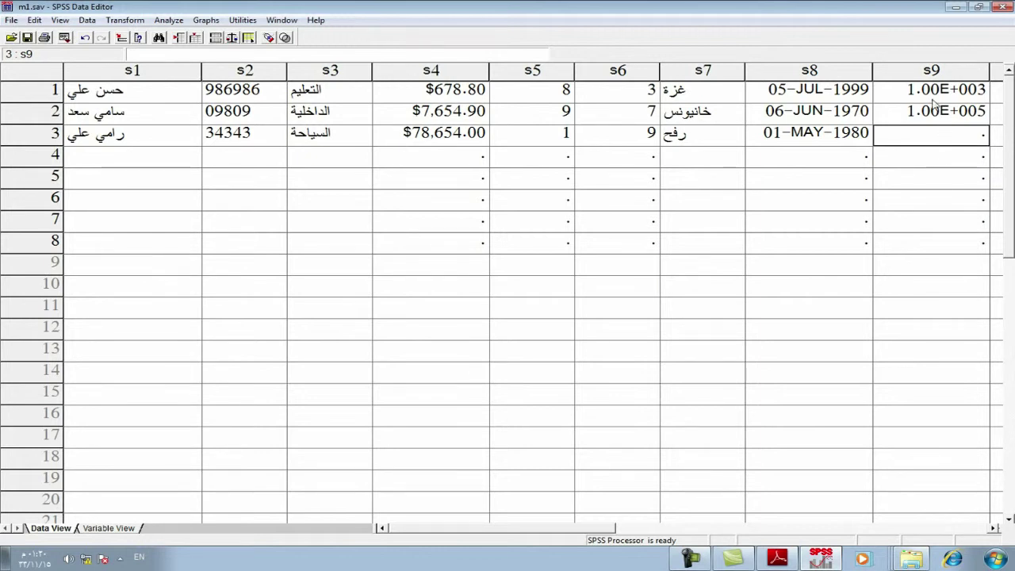
{"action": "left_click", "coordinate": [934, 114]}
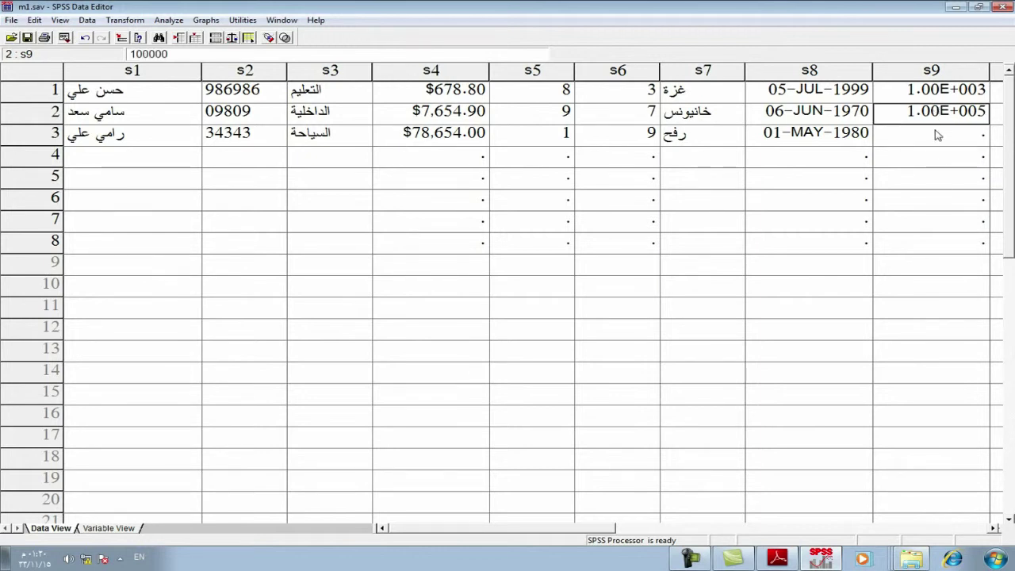
Enter 5000000 as the s9 value of the third case.
{"action": "left_click", "coordinate": [937, 138]}
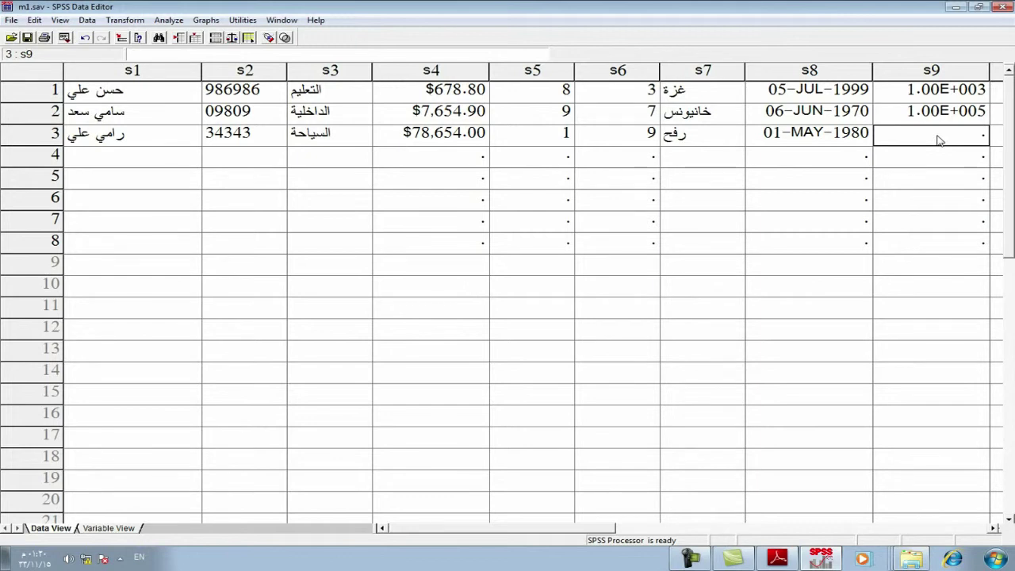
{"action": "type", "text": "50"}
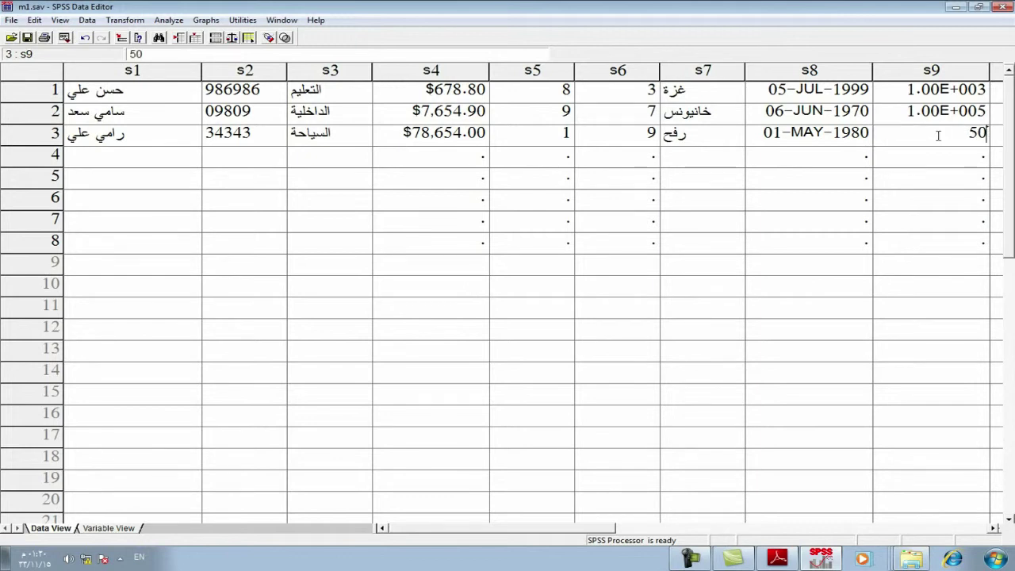
{"action": "type", "text": "00000"}
{"action": "left_click", "coordinate": [954, 199]}
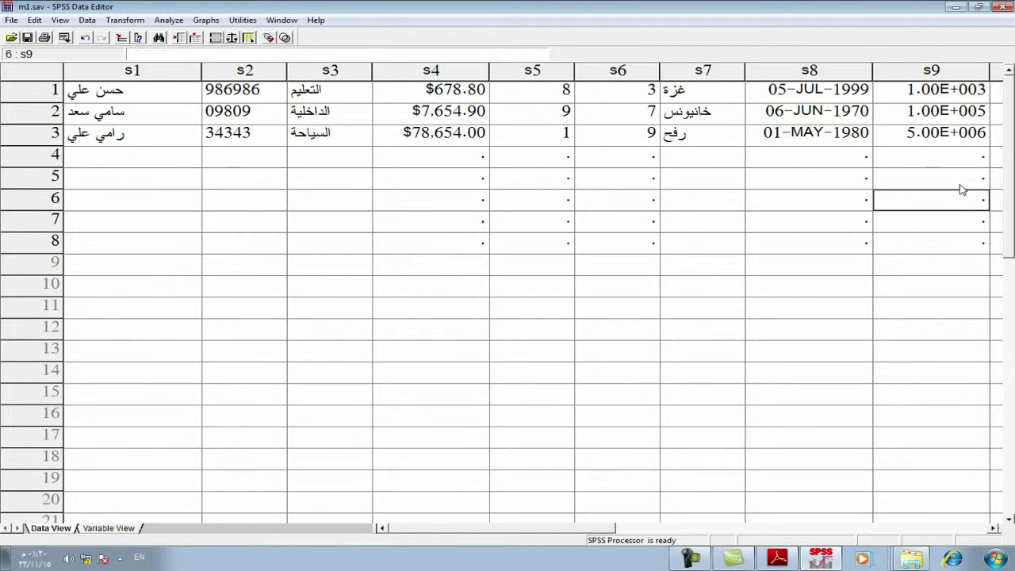
{"action": "left_click", "coordinate": [935, 141]}
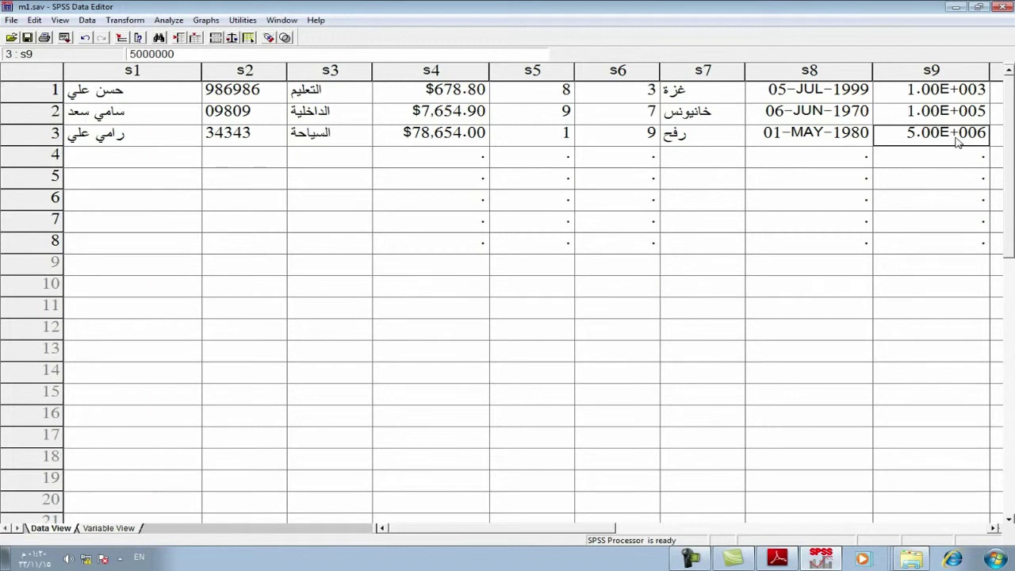
Change the type of variable s9 to Comma and view its values in the data sheet.
{"action": "left_click", "coordinate": [107, 529]}
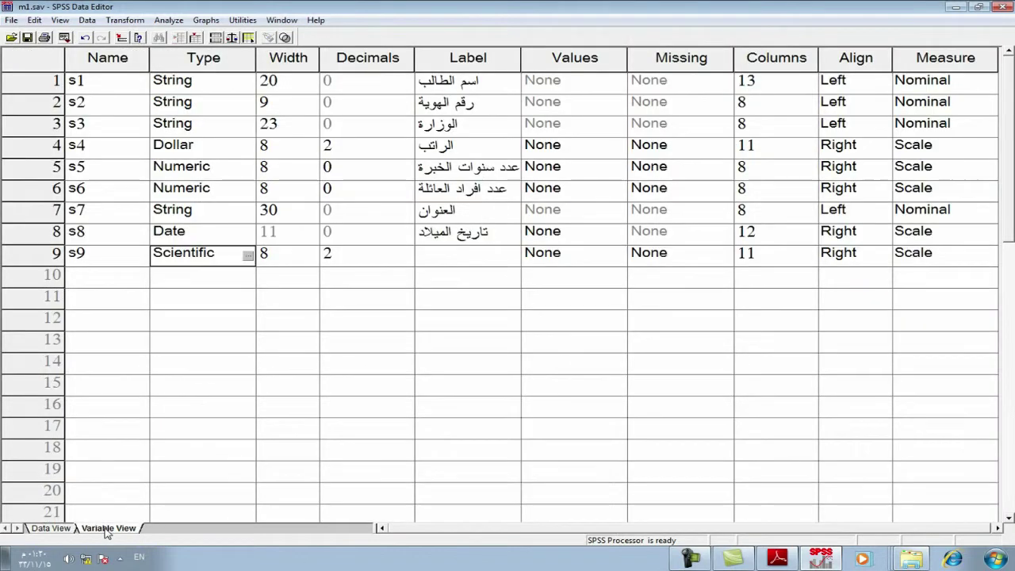
{"action": "left_click", "coordinate": [249, 256]}
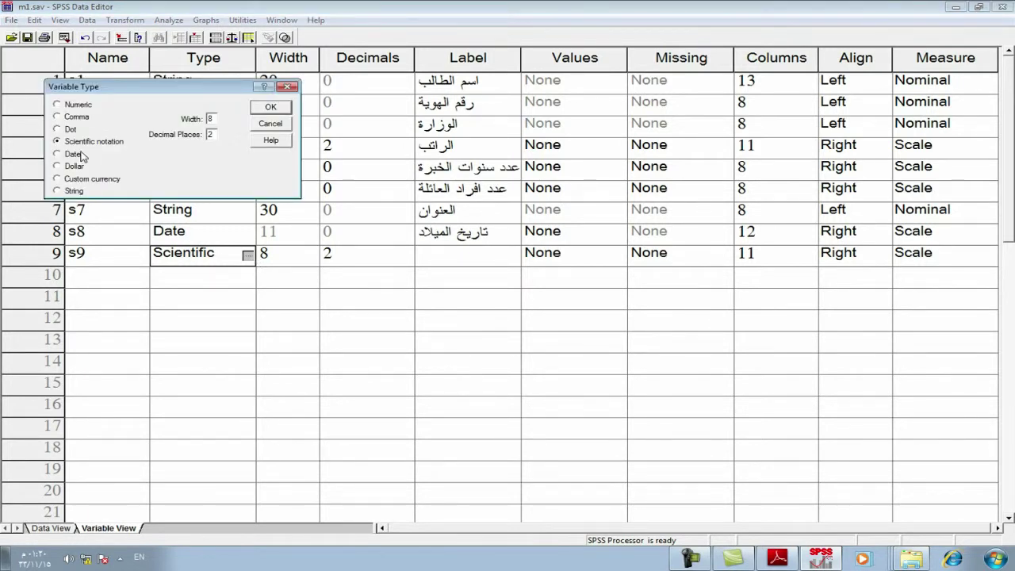
{"action": "left_click", "coordinate": [269, 108]}
{"action": "left_click", "coordinate": [56, 511]}
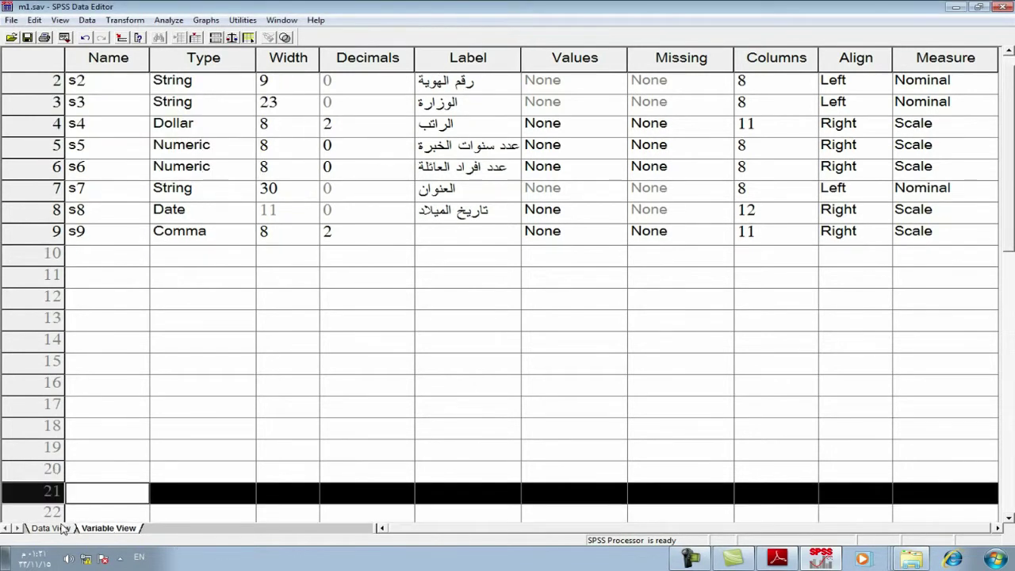
{"action": "left_click", "coordinate": [50, 527]}
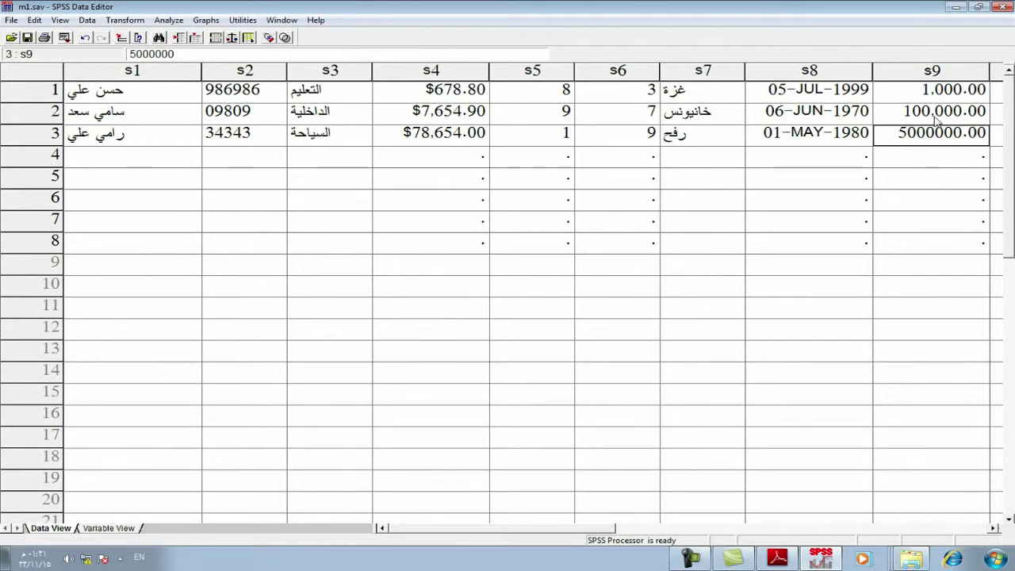
Change the type of variable s9 to Dot and view its values in the data sheet.
{"action": "left_click", "coordinate": [119, 528]}
{"action": "left_click", "coordinate": [173, 236]}
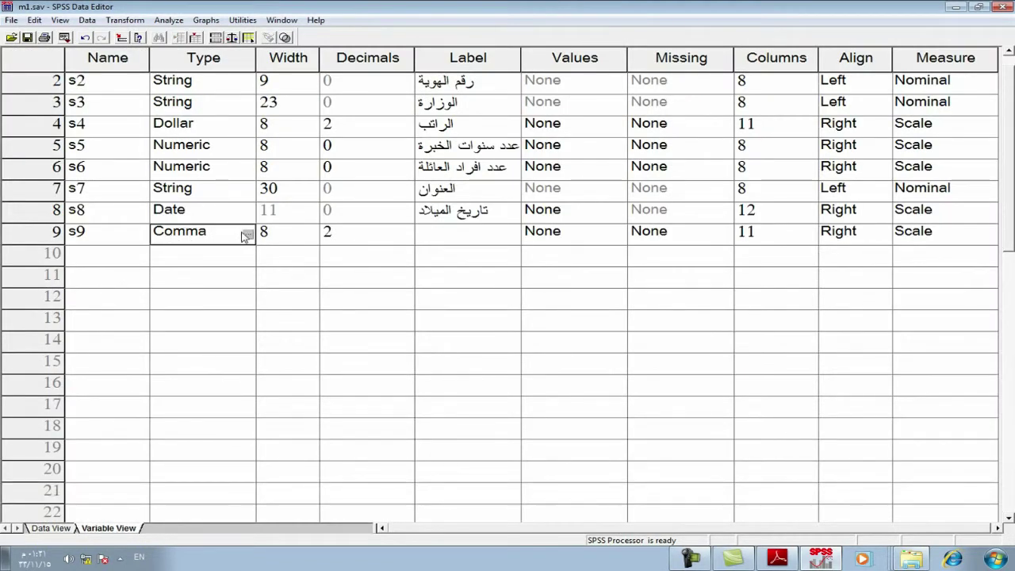
{"action": "left_click", "coordinate": [247, 235]}
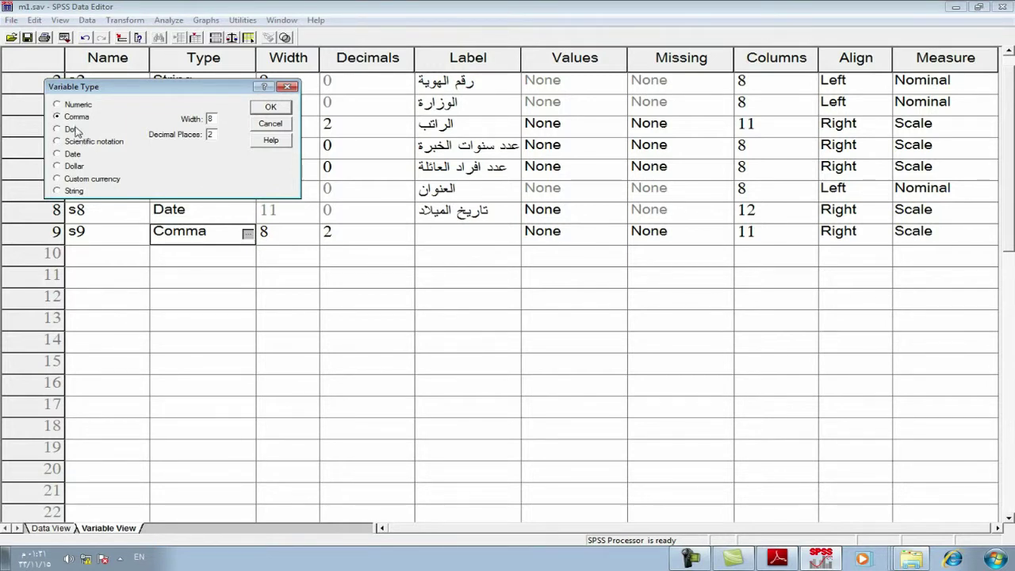
{"action": "left_click", "coordinate": [270, 107]}
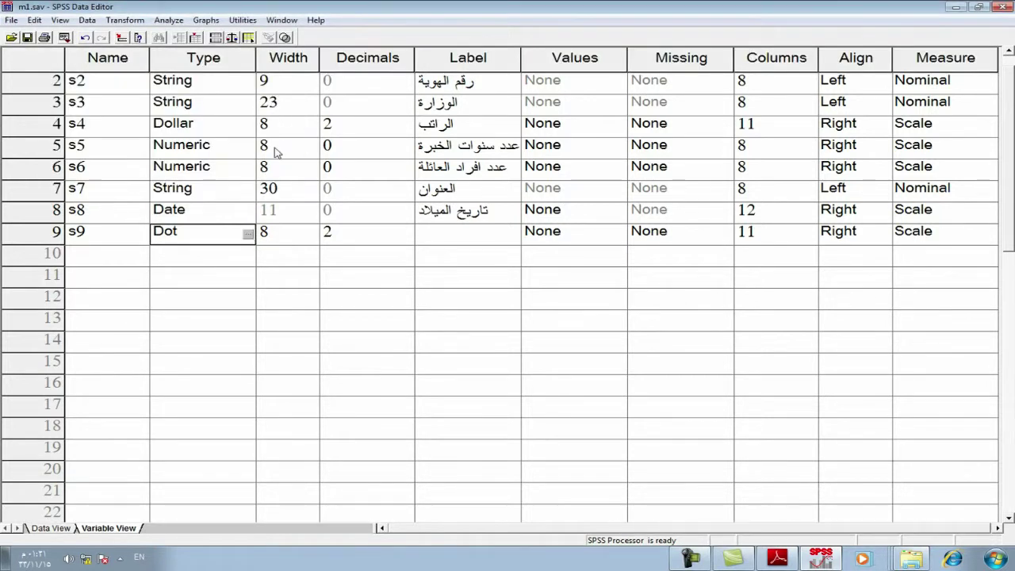
{"action": "left_click", "coordinate": [67, 529]}
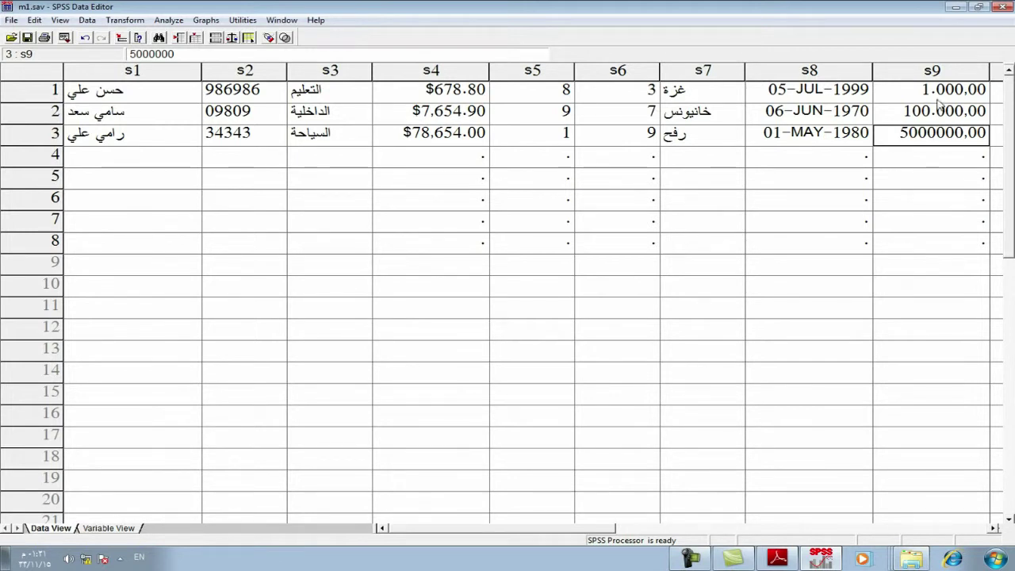
{"action": "left_click", "coordinate": [92, 528]}
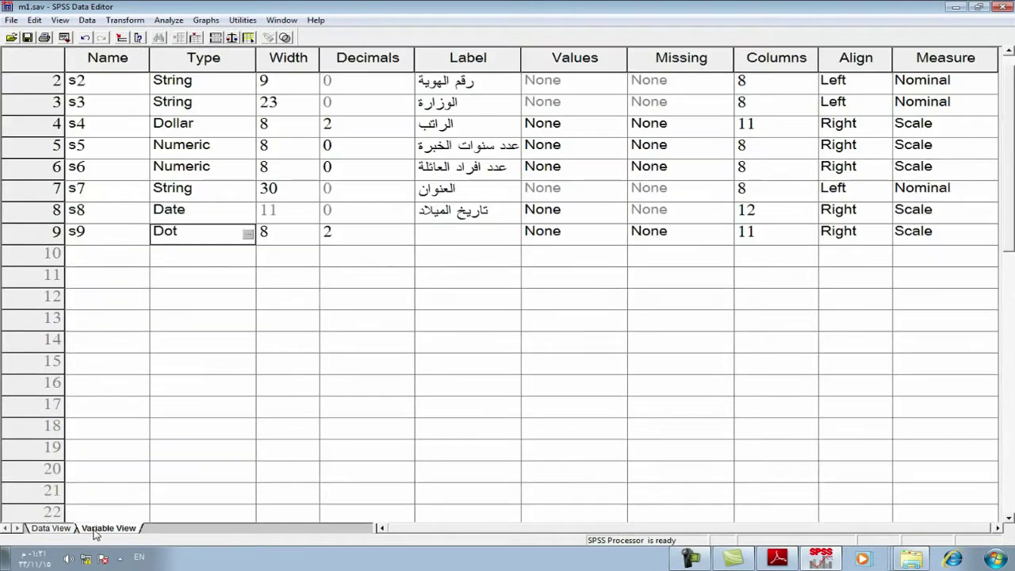
{"action": "left_click", "coordinate": [50, 528]}
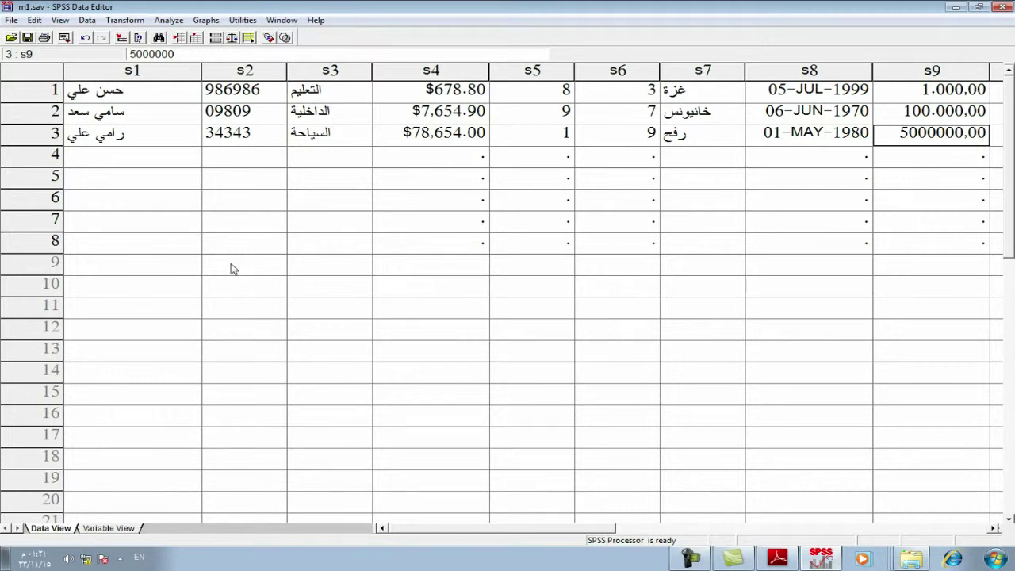
Add a variable named s10 in row 10 of the variable definitions and select its label cell.
{"action": "left_click", "coordinate": [117, 531]}
{"action": "left_click", "coordinate": [99, 259]}
{"action": "type", "text": "s10"}
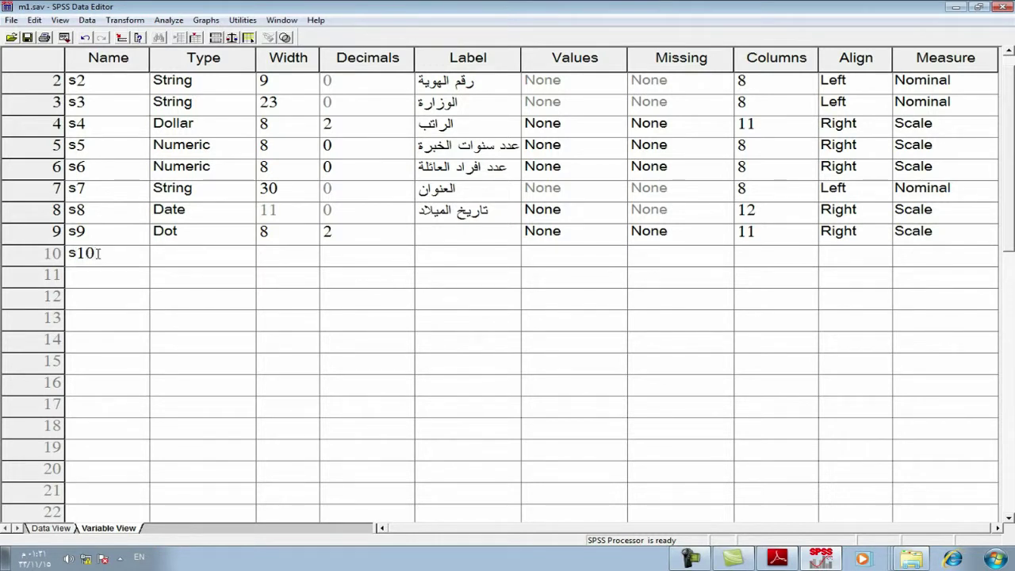
{"action": "left_click", "coordinate": [155, 260]}
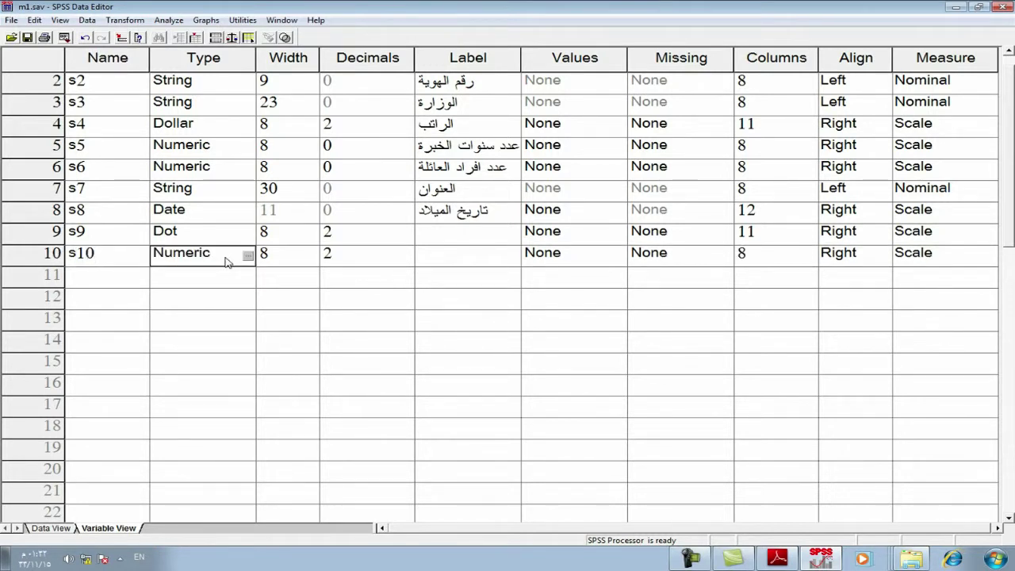
{"action": "left_click", "coordinate": [476, 259]}
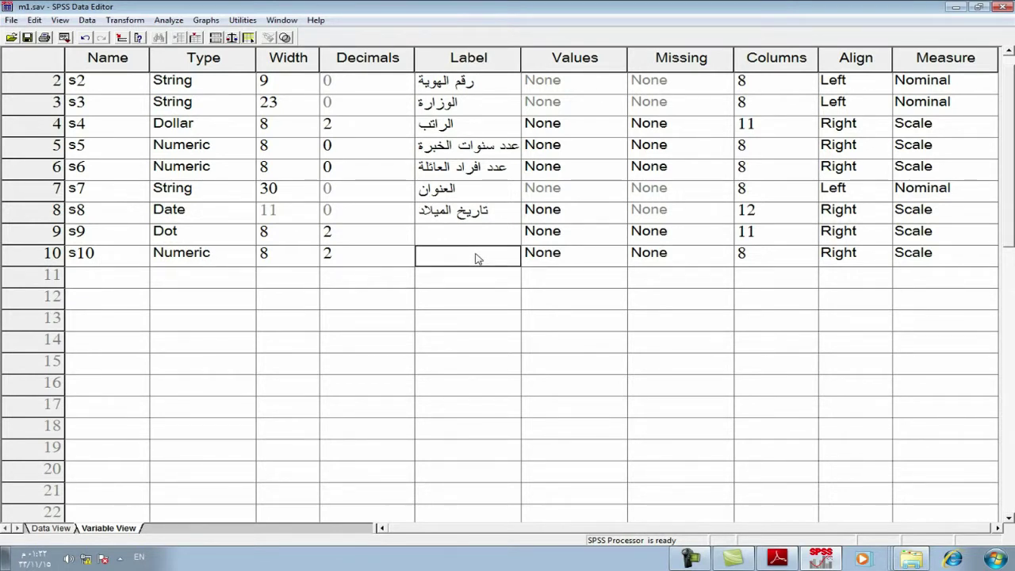
{"action": "type", "text": "hg]"}
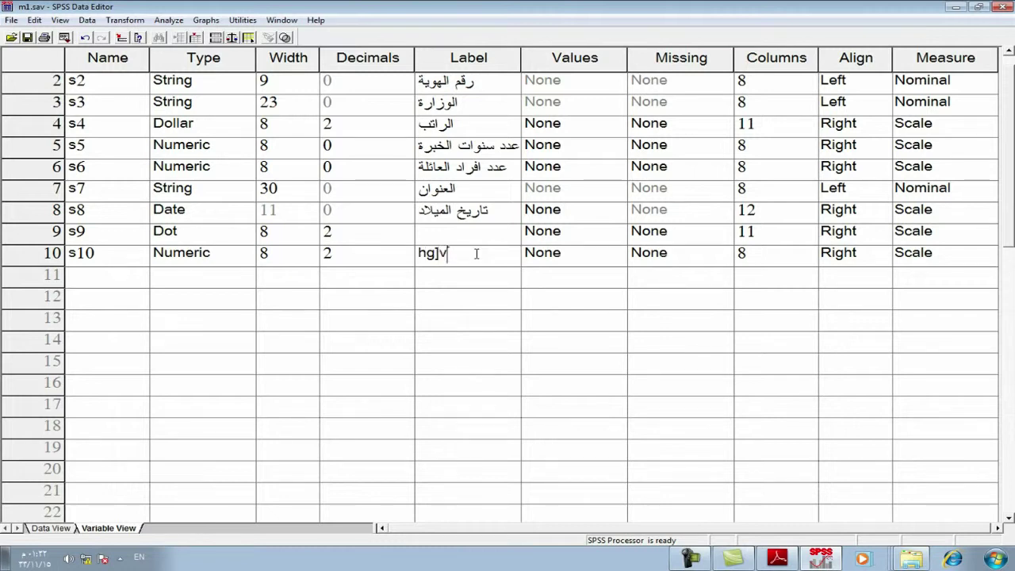
{"action": "type", "text": "v[m"}
{"action": "key", "text": "BackSpace"}
{"action": "key", "text": "BackSpace"}
{"action": "key", "text": "BackSpace"}
{"action": "key", "text": "BackSpace"}
{"action": "key", "text": "BackSpace"}
{"action": "key", "text": "BackSpace"}
Label variable s10 "الدرجة العلمية".
{"action": "type", "text": "الدر"}
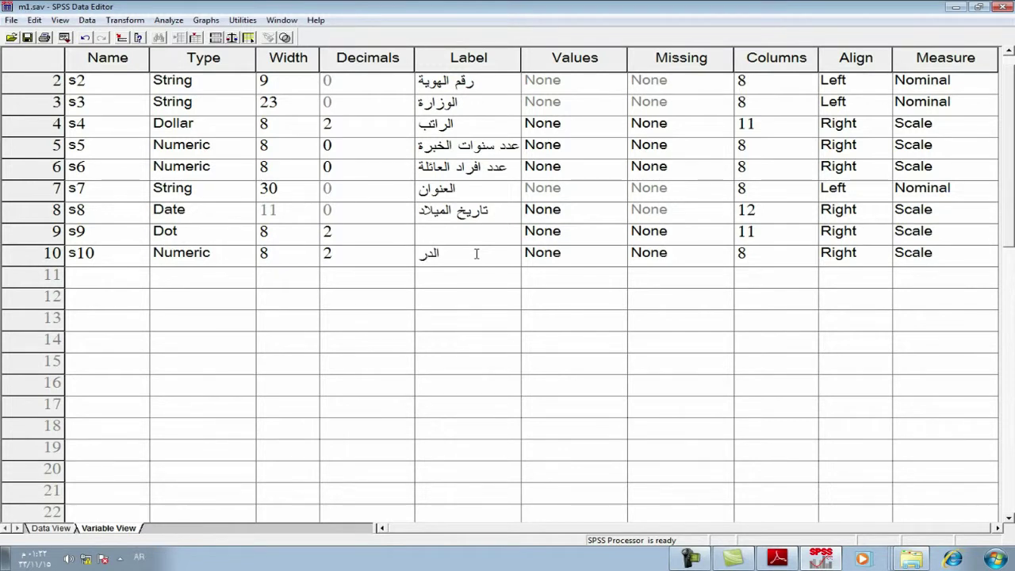
{"action": "type", "text": "جة ال"}
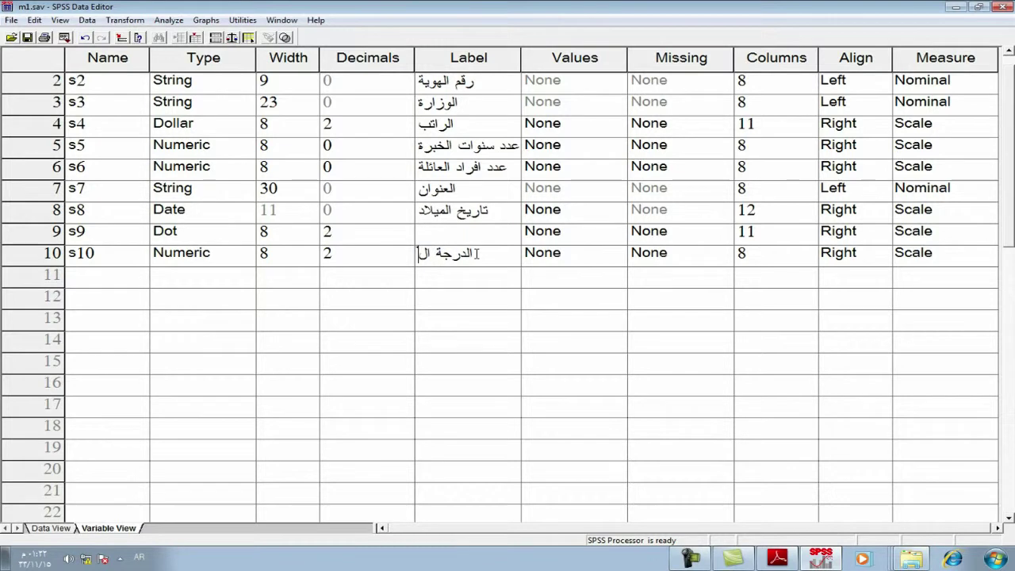
{"action": "type", "text": "علمية"}
{"action": "left_click", "coordinate": [490, 287]}
{"action": "left_click", "coordinate": [490, 264]}
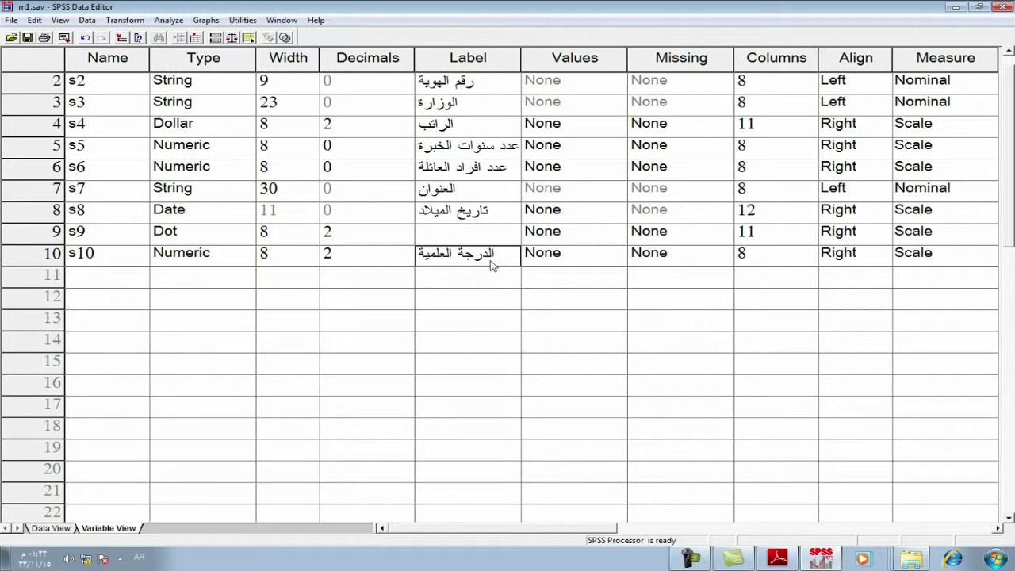
Open the value labels of variable s10 and add the label "دبلوم" for value 1.
{"action": "scroll", "coordinate": [492, 265], "scroll_direction": "up", "scroll_amount": 1}
{"action": "left_click", "coordinate": [287, 303]}
{"action": "left_click", "coordinate": [449, 277]}
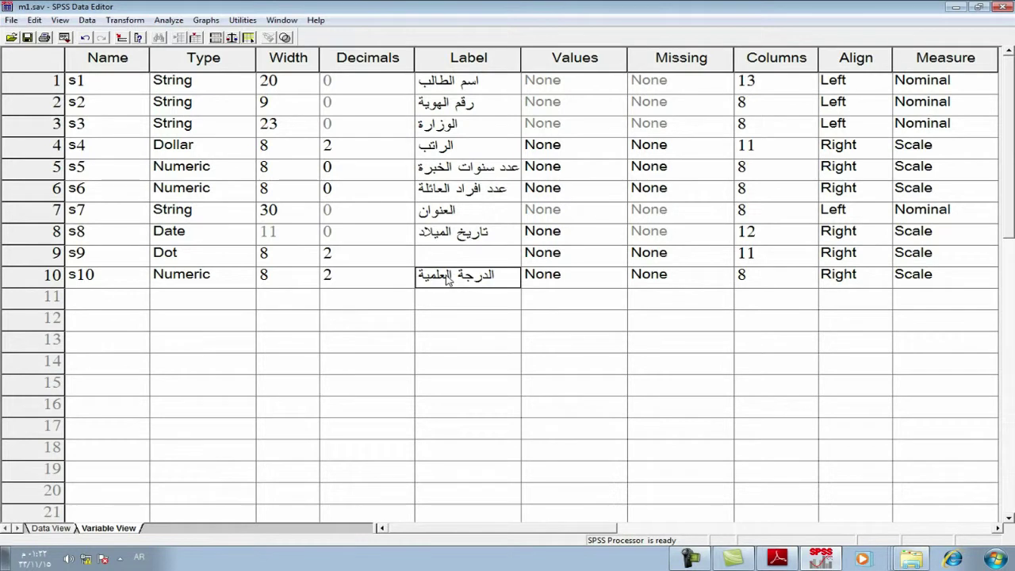
{"action": "left_click", "coordinate": [544, 284]}
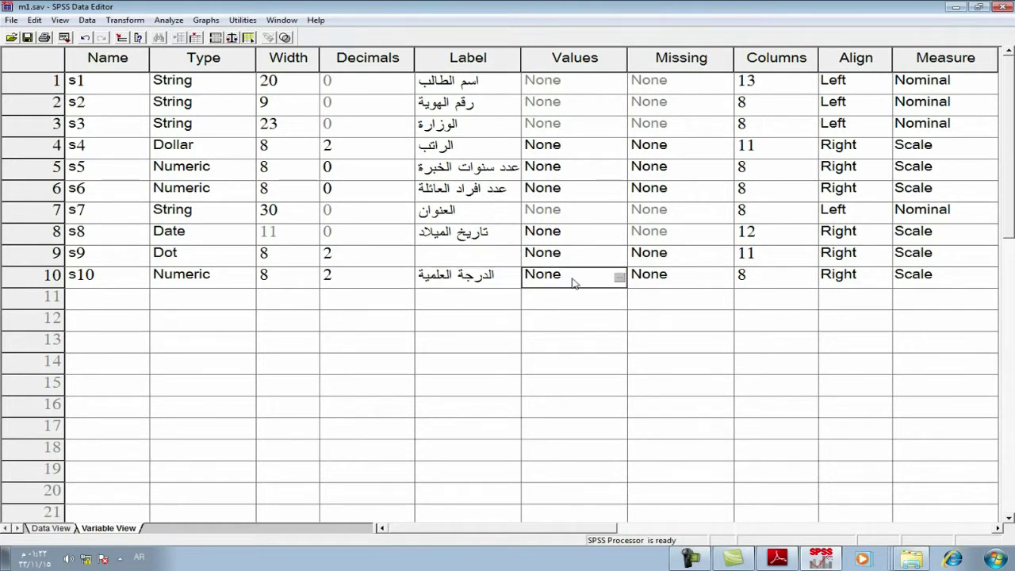
{"action": "left_click", "coordinate": [618, 277]}
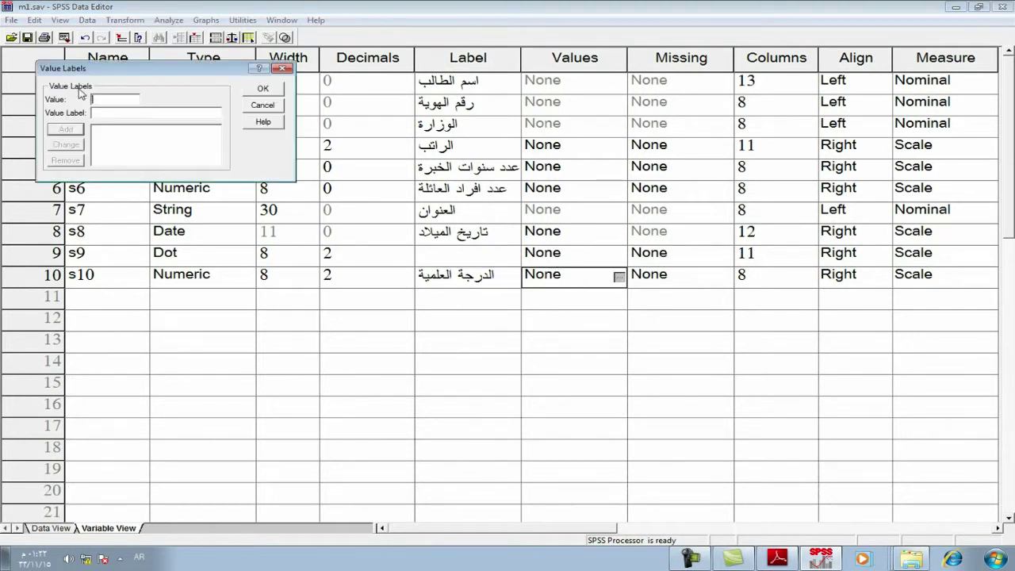
{"action": "type", "text": "1"}
{"action": "type", "text": "د"}
{"action": "type", "text": "بل"}
{"action": "type", "text": "وم"}
{"action": "left_click", "coordinate": [66, 130]}
Add the value label "بكالوريوس" for value 2 of variable s10.
{"action": "left_click", "coordinate": [103, 99]}
{"action": "type", "text": "2"}
{"action": "left_click", "coordinate": [108, 113]}
{"action": "type", "text": "ب"}
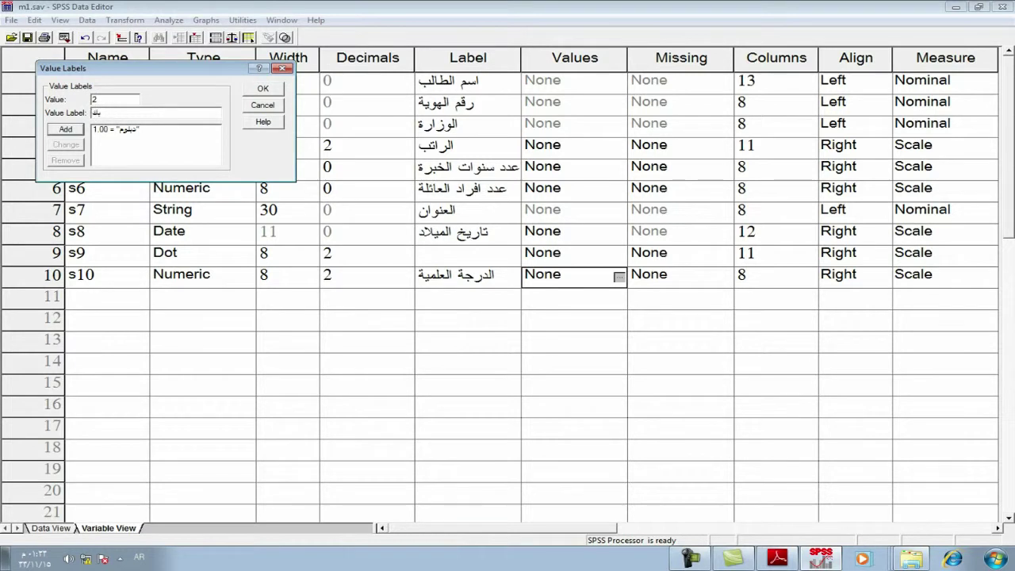
{"action": "type", "text": "كالوريوس"}
{"action": "left_click", "coordinate": [65, 128]}
Add the value label "ماجستير" for value 3 of variable s10.
{"action": "type", "text": "3.00 = \""}
{"action": "type", "text": "م"}
{"action": "type", "text": "اجستي"}
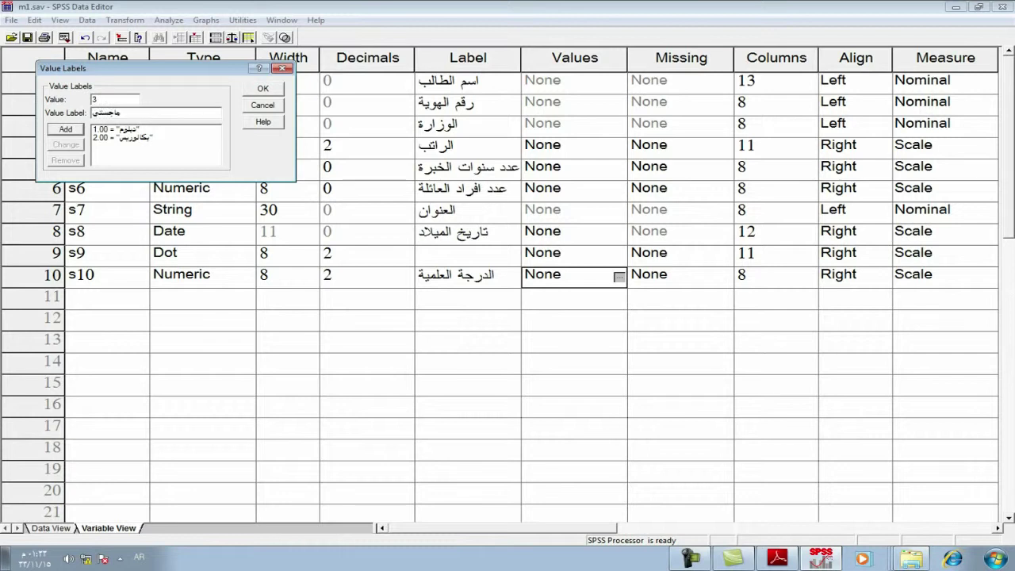
{"action": "type", "text": "ر"}
{"action": "left_click", "coordinate": [62, 129]}
Add the value label "دكتوراه" for value 4 and apply the value labels to variable s10.
{"action": "left_click", "coordinate": [109, 97]}
{"action": "type", "text": "4"}
{"action": "left_click", "coordinate": [94, 114]}
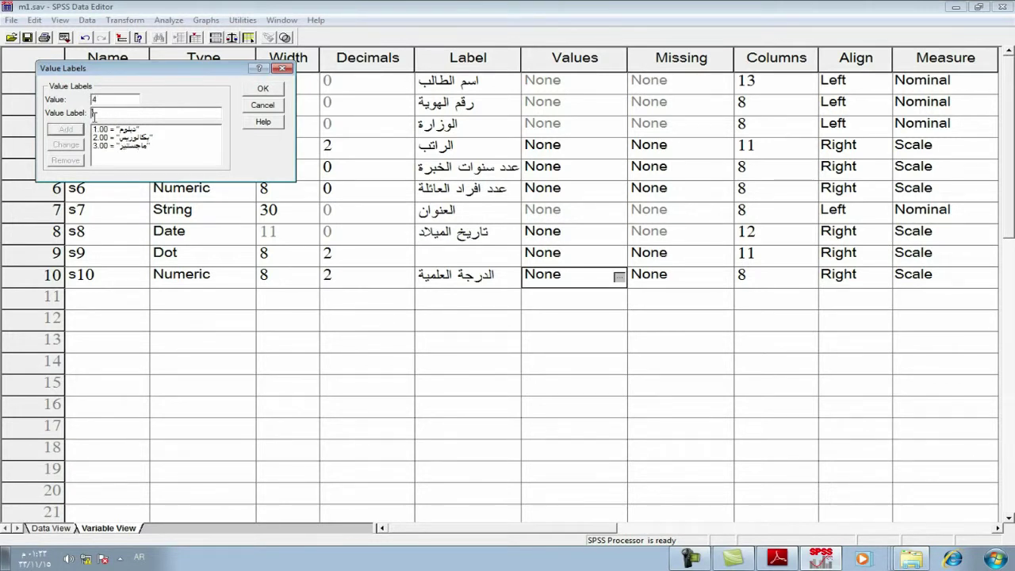
{"action": "type", "text": "دكتوراه"}
{"action": "left_click", "coordinate": [72, 129]}
{"action": "left_click", "coordinate": [263, 92]}
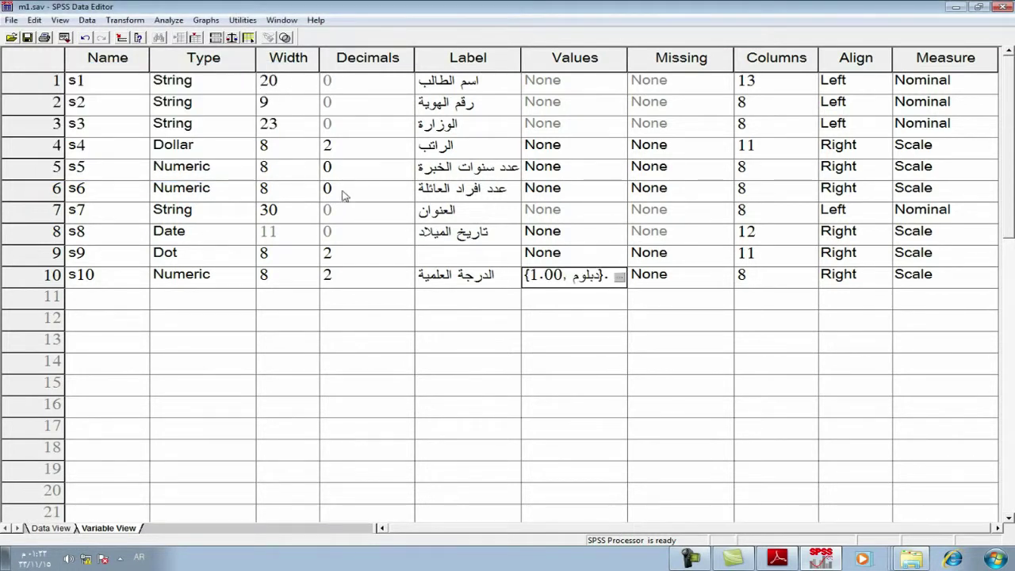
In the data sheet, enter 1, 2 and 3 for s10 in rows 1 to 3 and save the file.
{"action": "left_click", "coordinate": [57, 529]}
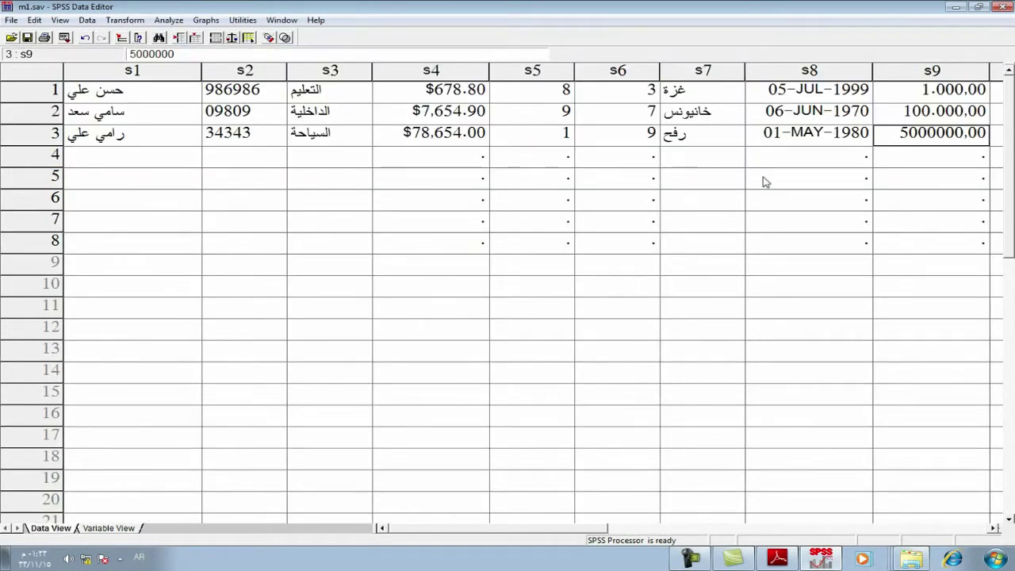
{"action": "left_click", "coordinate": [994, 528]}
{"action": "left_click", "coordinate": [994, 528]}
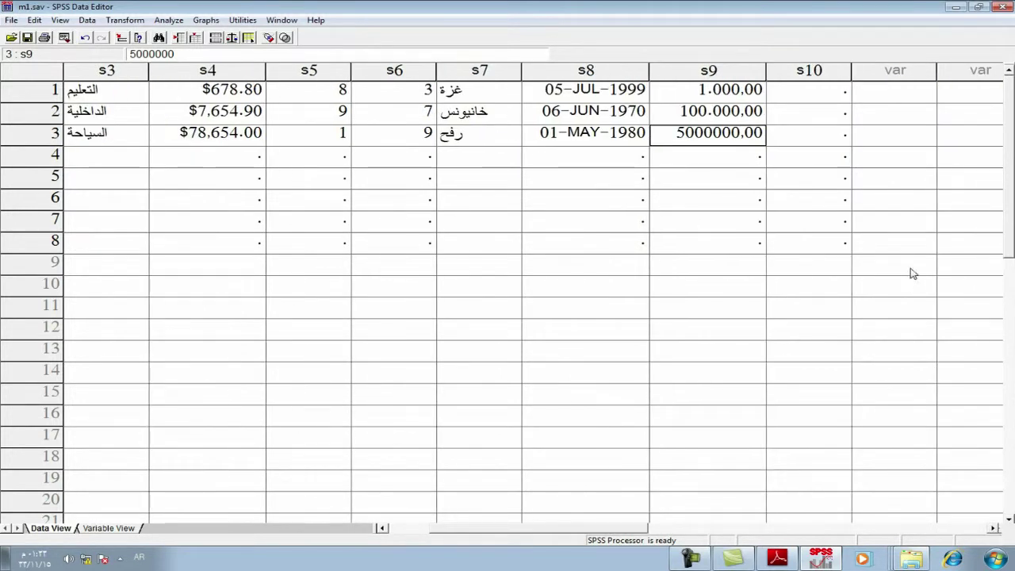
{"action": "left_click", "coordinate": [833, 97]}
{"action": "type", "text": "1"}
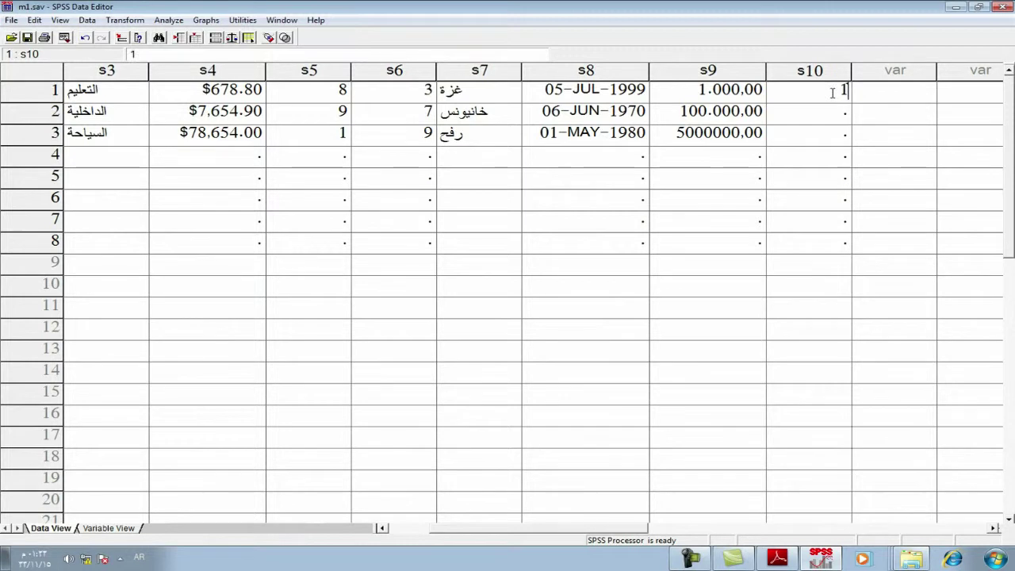
{"action": "key", "text": "Return"}
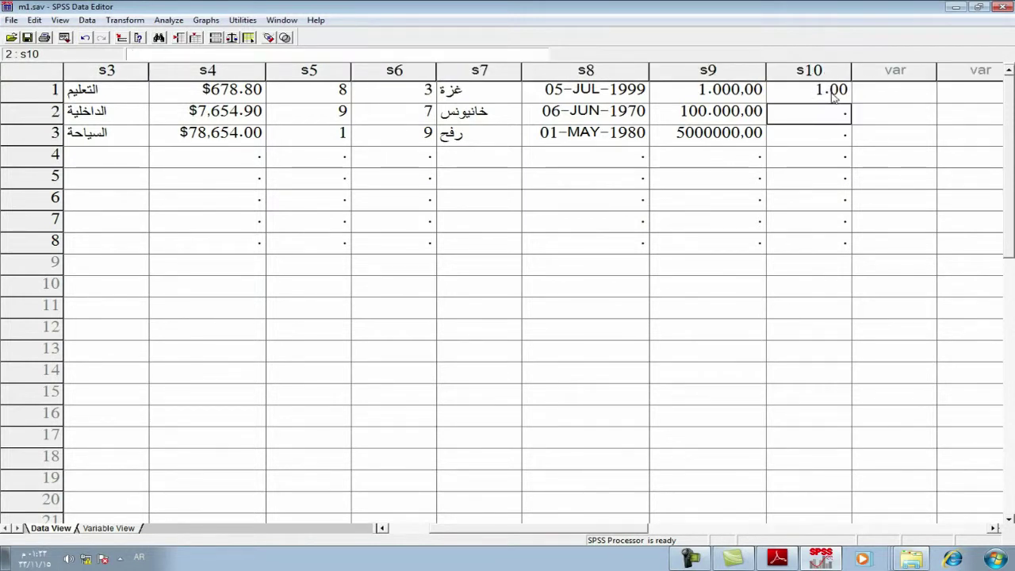
{"action": "type", "text": "2"}
{"action": "key", "text": "Return"}
{"action": "key", "text": "Up"}
{"action": "key", "text": "Down"}
{"action": "type", "text": "3"}
{"action": "key", "text": "Return"}
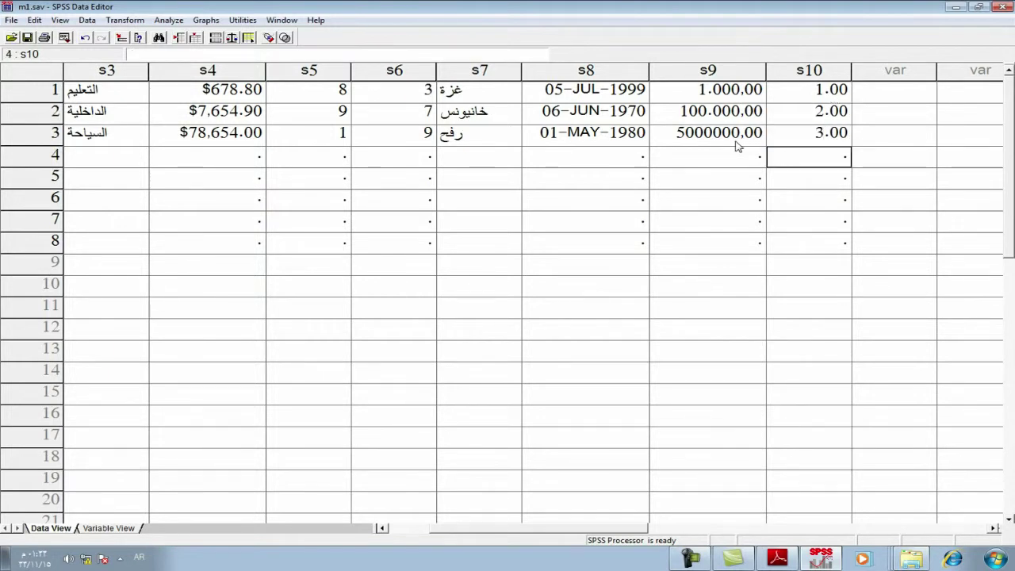
{"action": "left_click", "coordinate": [735, 141]}
{"action": "left_click", "coordinate": [29, 37]}
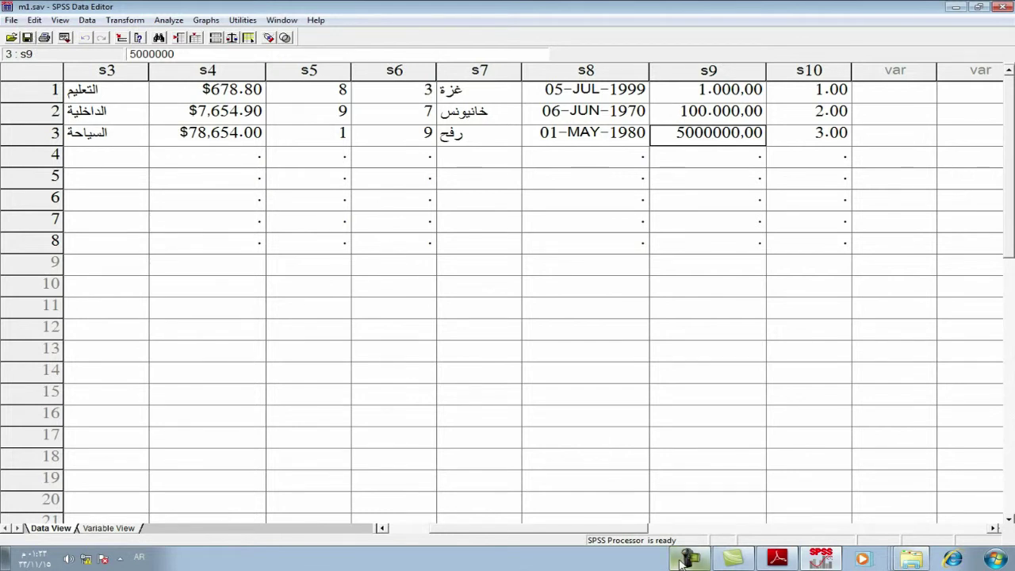